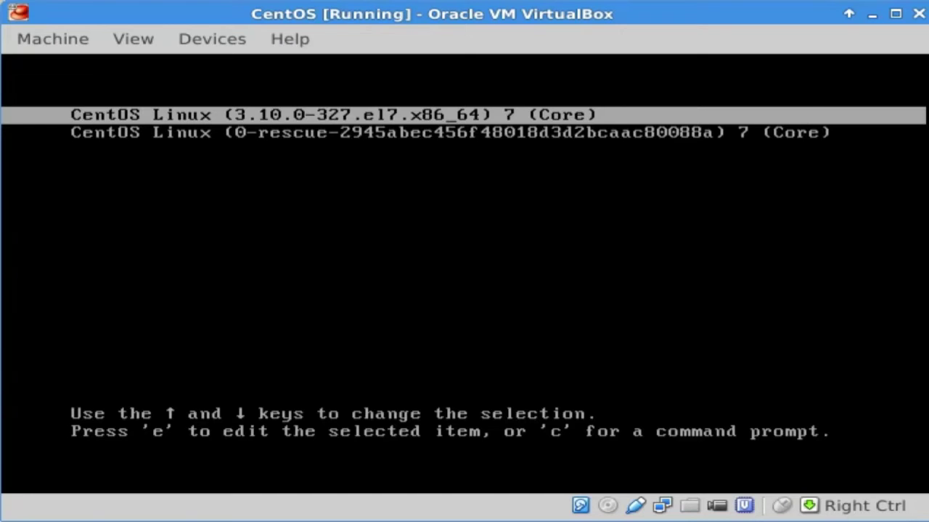
Step: Edit the first CentOS GRUB entry with the cursor at the end of the linux16 line, after LANG=en_US.UTF-8
{"action": "key", "text": "e"}
{"action": "key", "text": "Down"}
{"action": "key", "text": "Down"}
{"action": "key", "text": "Down"}
{"action": "key", "text": "Down"}
{"action": "key", "text": "Down"}
{"action": "key", "text": "Down"}
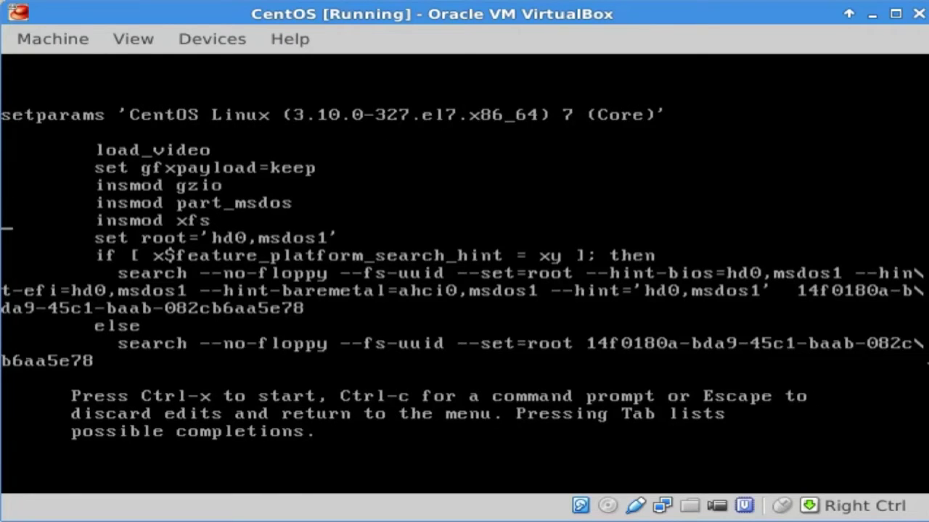
{"action": "key", "text": "Down"}
{"action": "key", "text": "Down"}
{"action": "key", "text": "Down"}
{"action": "key", "text": "Down"}
{"action": "key", "text": "Down"}
{"action": "key", "text": "Down"}
{"action": "key", "text": "Down"}
{"action": "key", "text": "Down"}
{"action": "key", "text": "Down"}
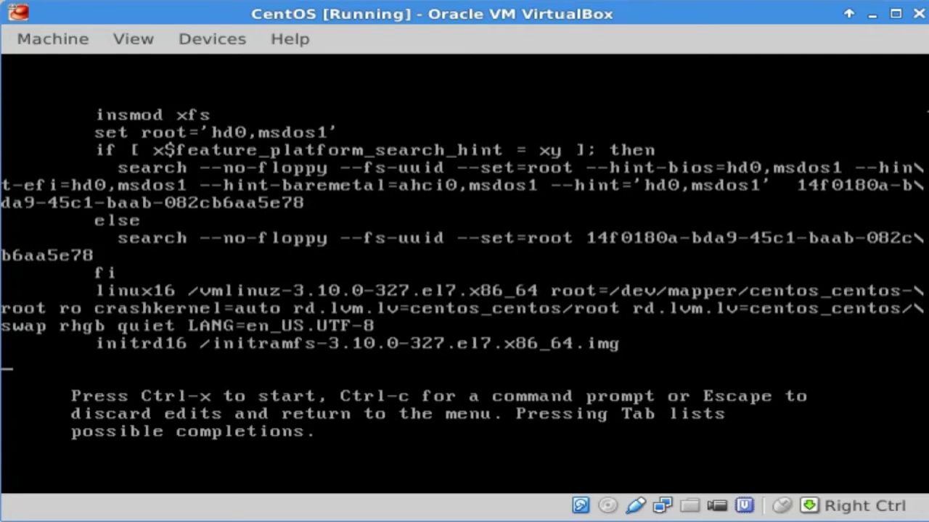
{"action": "key", "text": "Up"}
{"action": "key", "text": "Up"}
{"action": "key", "text": "End"}
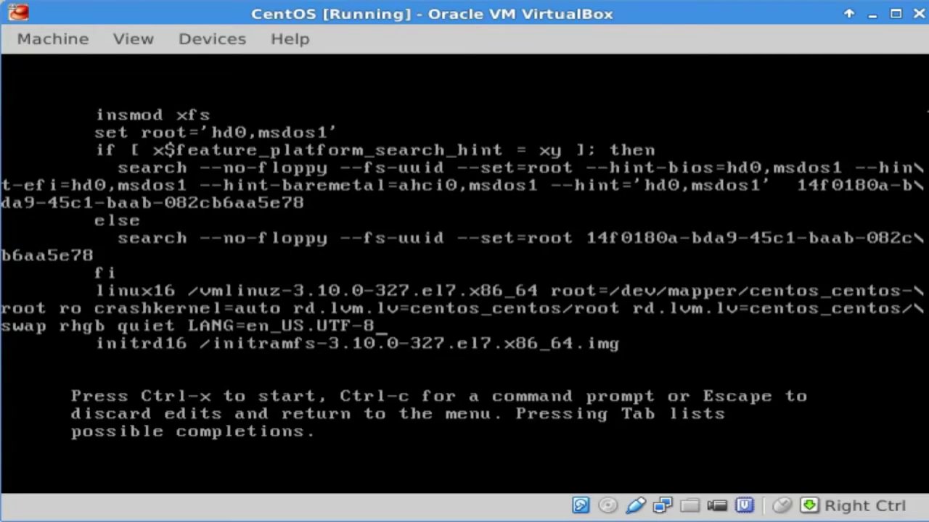
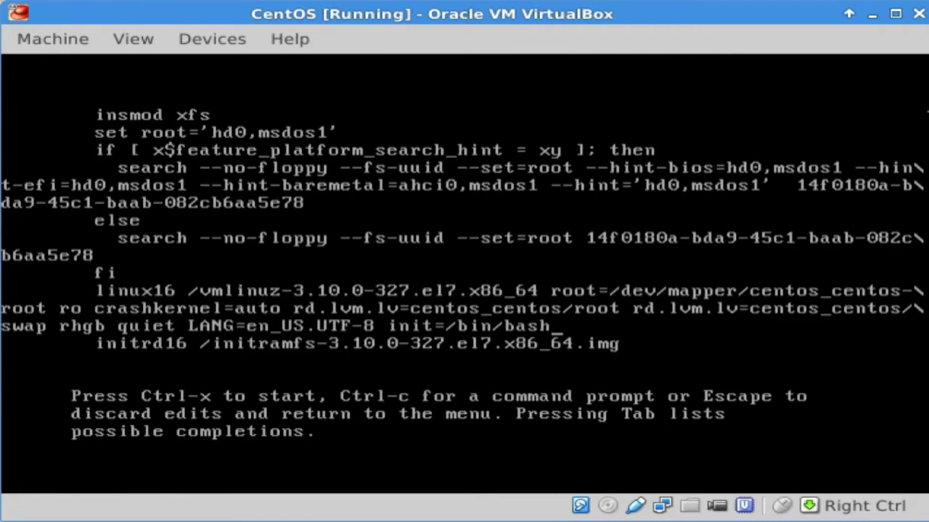
Step: Append init=/bin/bash to the kernel line and boot the edited entry into a shell
{"action": "type", "text": "init=/bin/bash"}
{"action": "key", "text": "ctrl+x"}
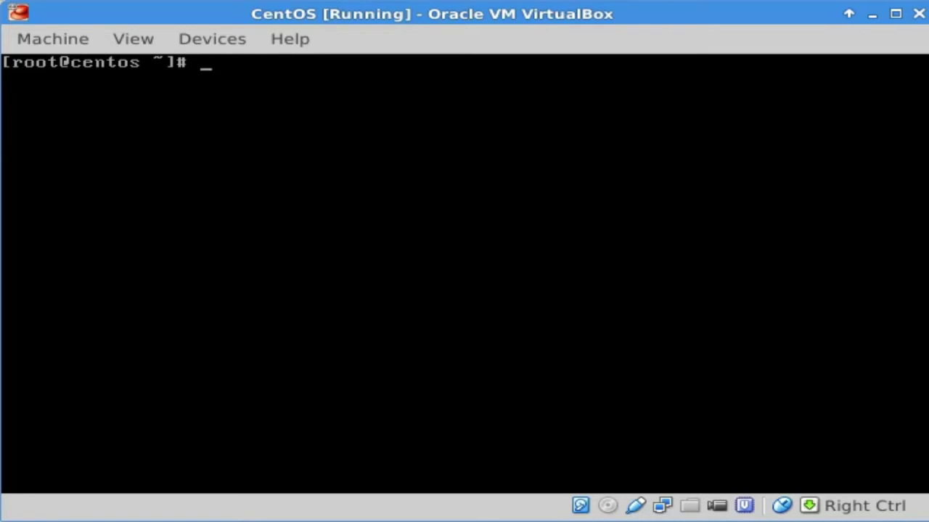
Step: Change into /etc/grub.d and list the files it contains
{"action": "type", "text": "cd /etc/grub.d"}
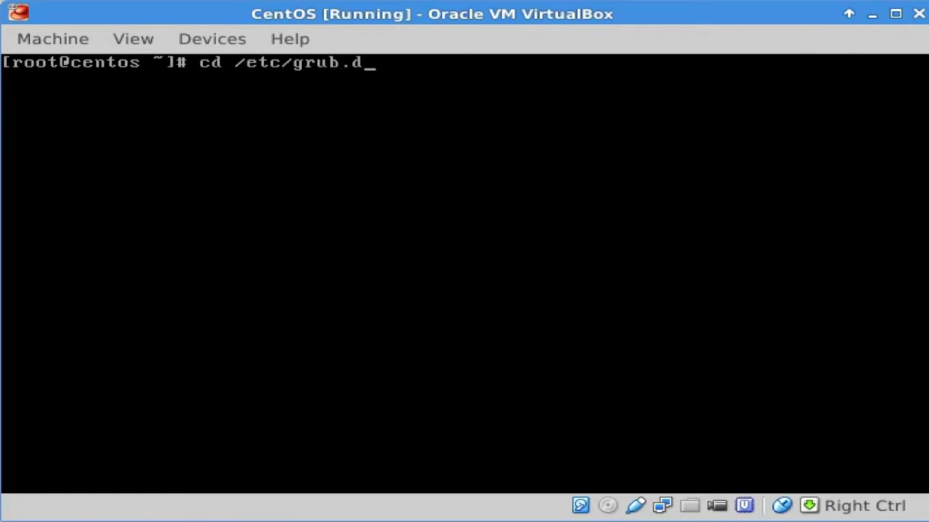
{"action": "key", "text": "Return"}
{"action": "type", "text": "ls"}
{"action": "key", "text": "Return"}
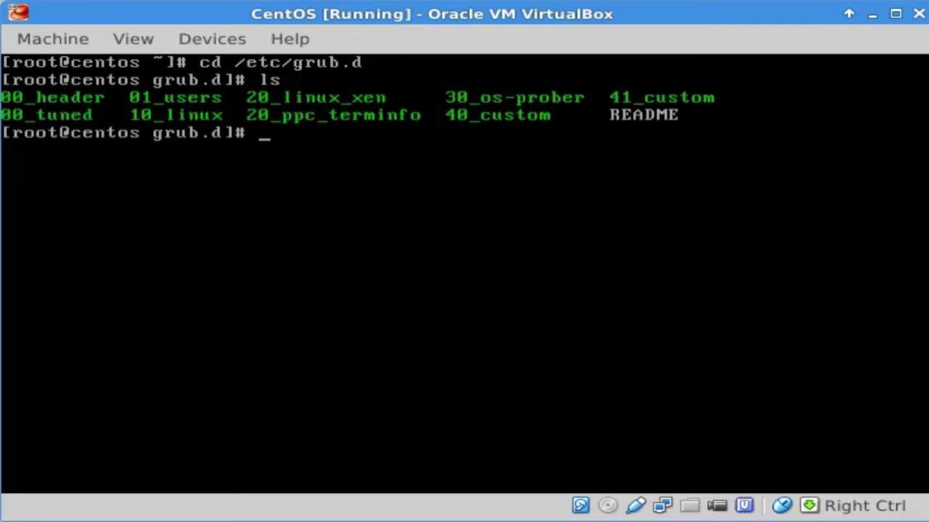
Step: Open 40_custom in vi and add the line set superusers="root" at the end
{"action": "type", "text": "vi 40"}
{"action": "key", "text": "Tab"}
{"action": "key", "text": "Return"}
{"action": "key", "text": "Down"}
{"action": "key", "text": "Down"}
{"action": "key", "text": "Down"}
{"action": "type", "text": "o"}
{"action": "type", "text": "s"}
{"action": "type", "text": "et super"}
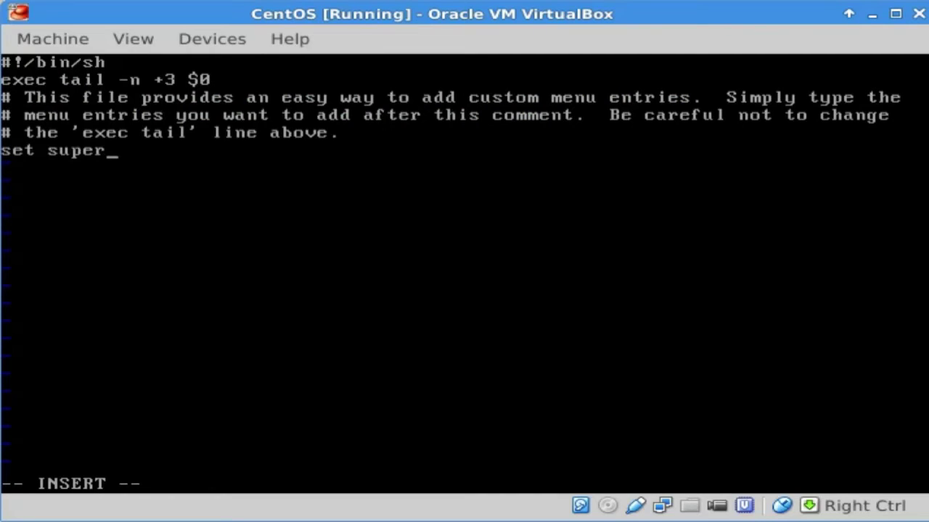
{"action": "type", "text": "users=\""}
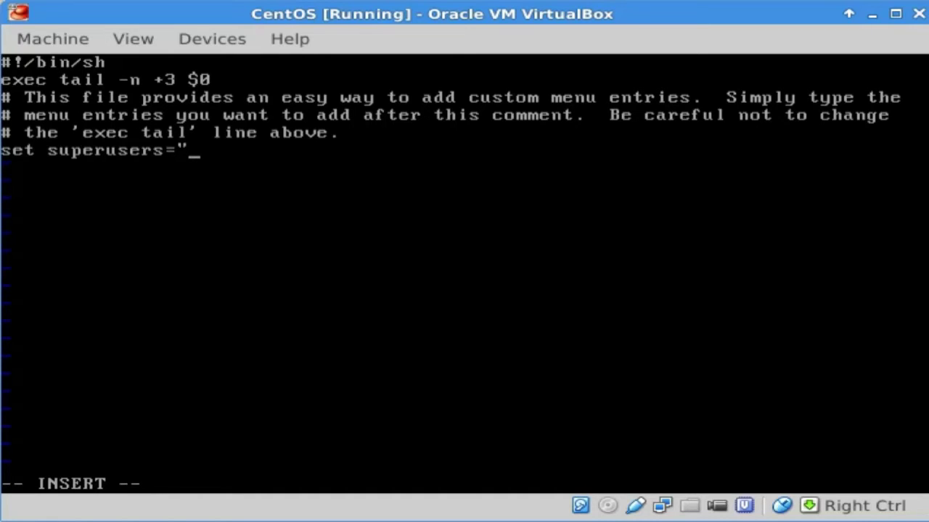
{"action": "type", "text": "root\""}
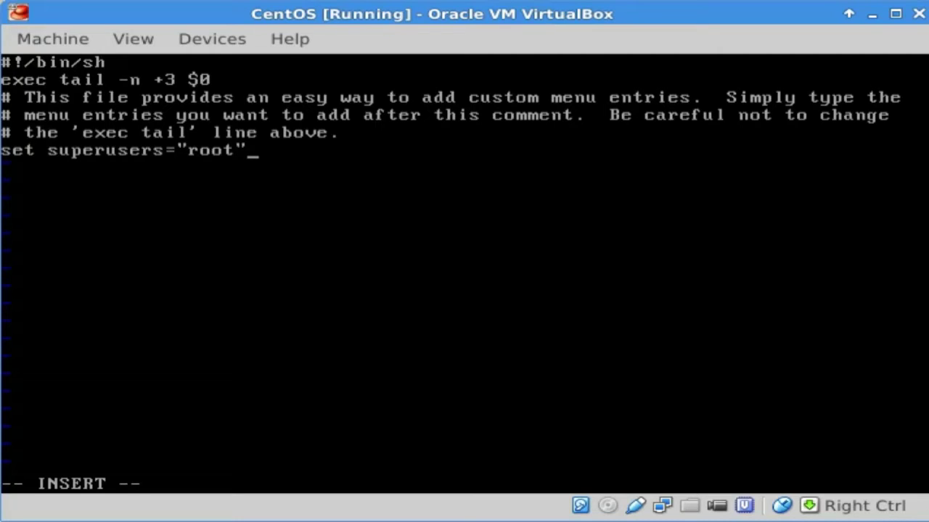
Step: Add a password line for root below it, then save the file and quit vi
{"action": "key", "text": "Return"}
{"action": "type", "text": "password "}
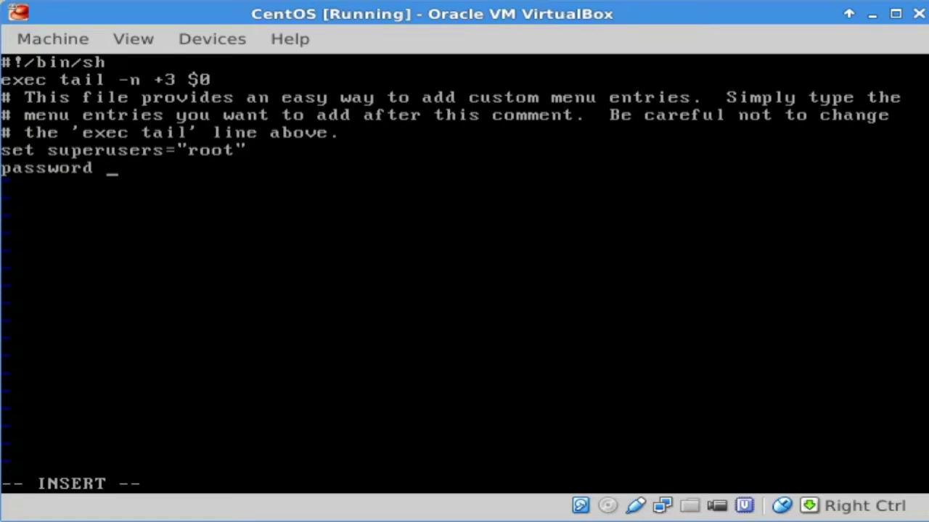
{"action": "type", "text": "root root"}
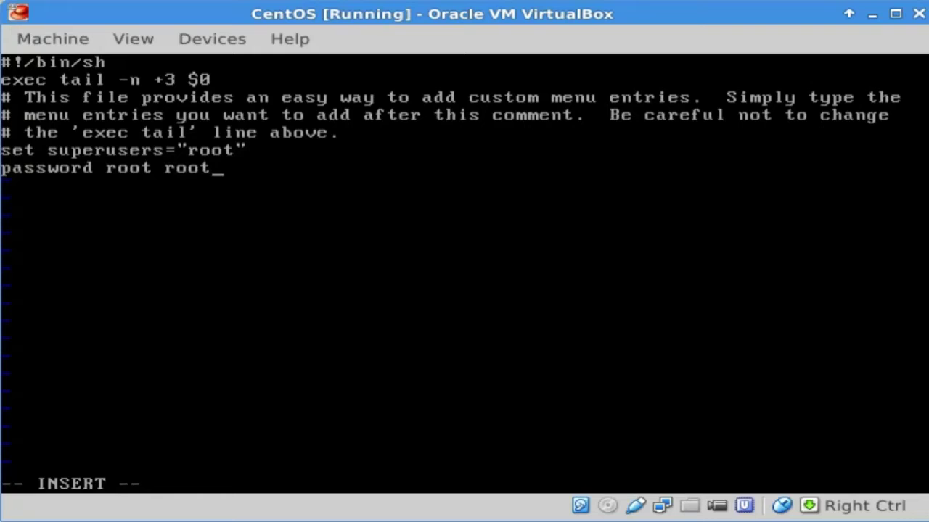
{"action": "key", "text": "Escape"}
{"action": "type", "text": ":w"}
{"action": "key", "text": "Return"}
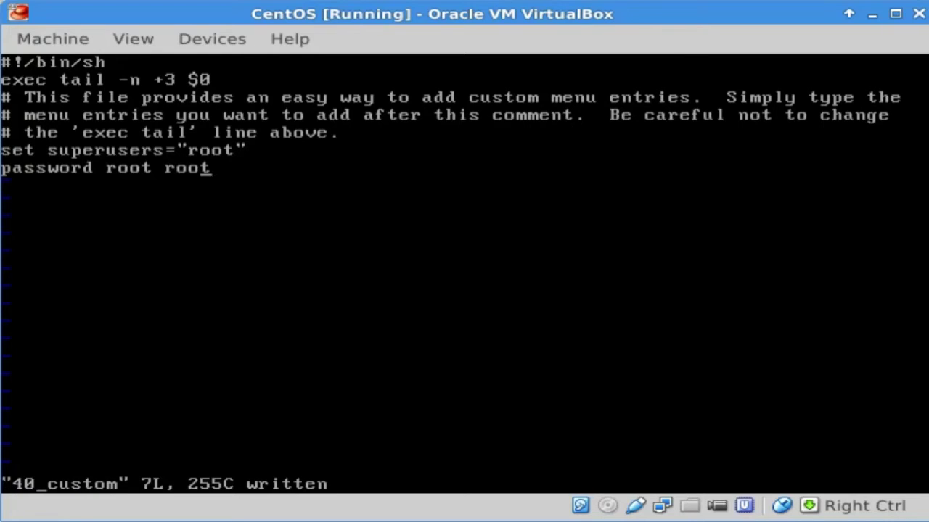
{"action": "type", "text": ":q"}
{"action": "key", "text": "Return"}
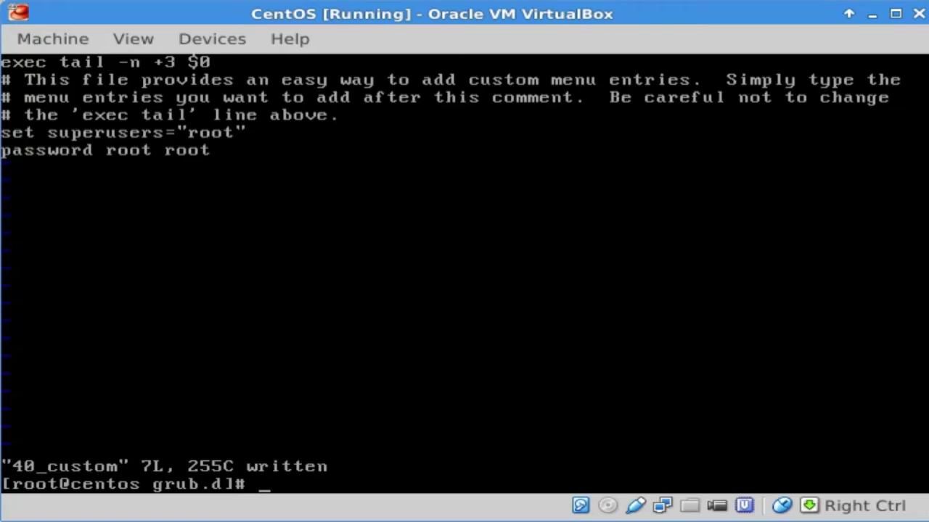
Step: Hash the GRUB password with grub2-mkpasswd-pbkdf2, then print 40_custom with cat
{"action": "type", "text": "grub2-mkp"}
{"action": "key", "text": "Tab"}
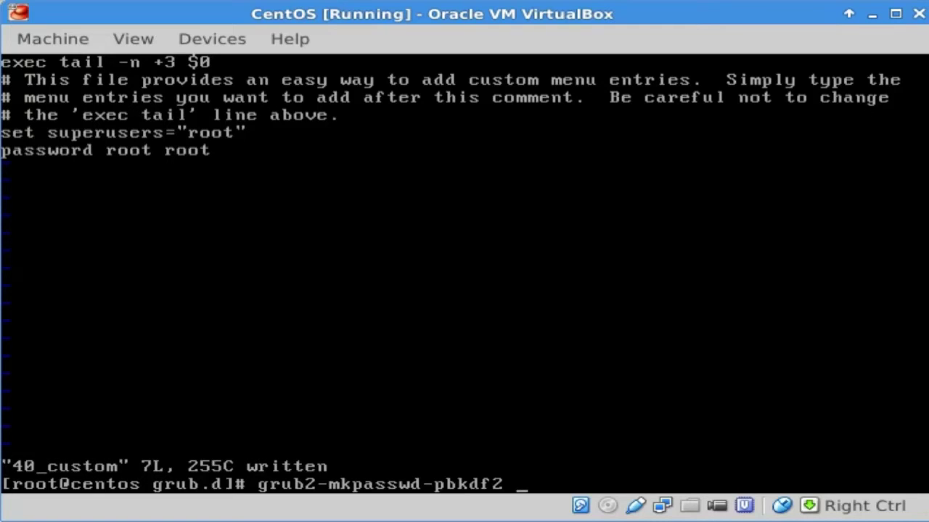
{"action": "key", "text": "Return"}
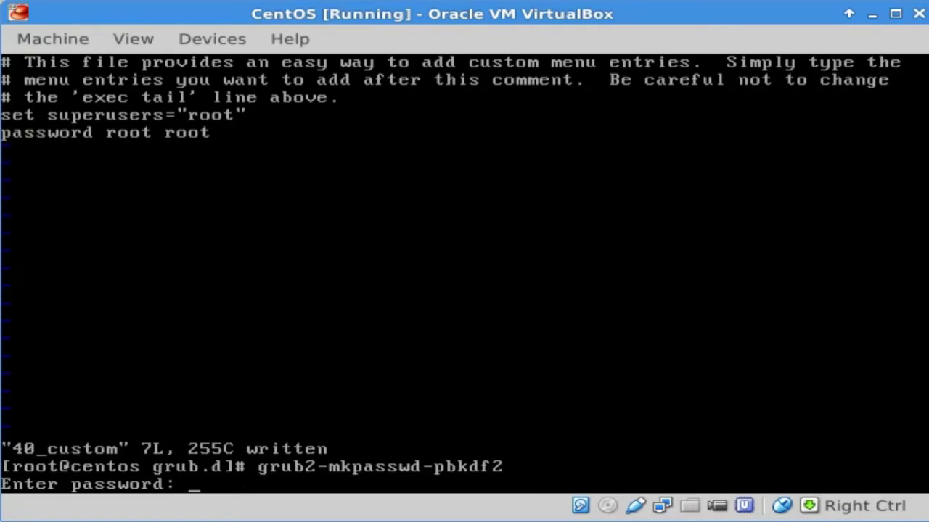
{"action": "key", "text": "Return"}
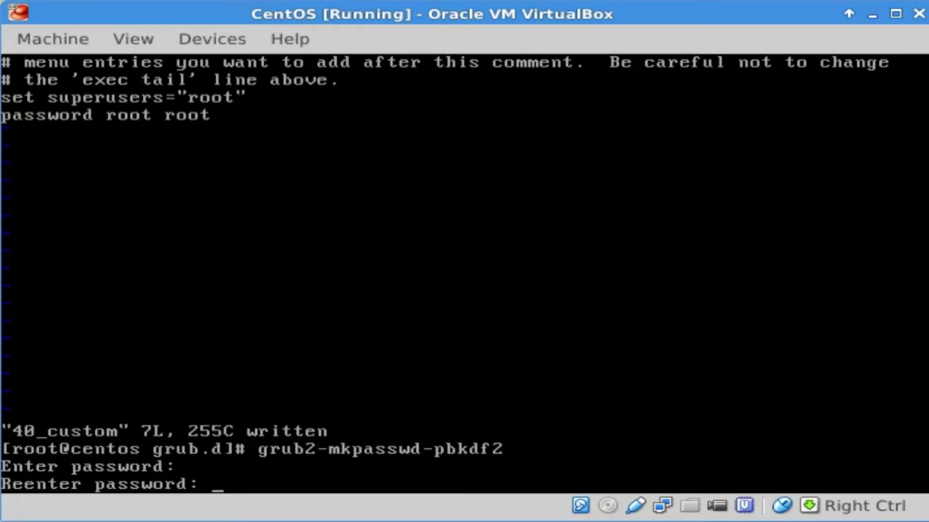
{"action": "key", "text": "Return"}
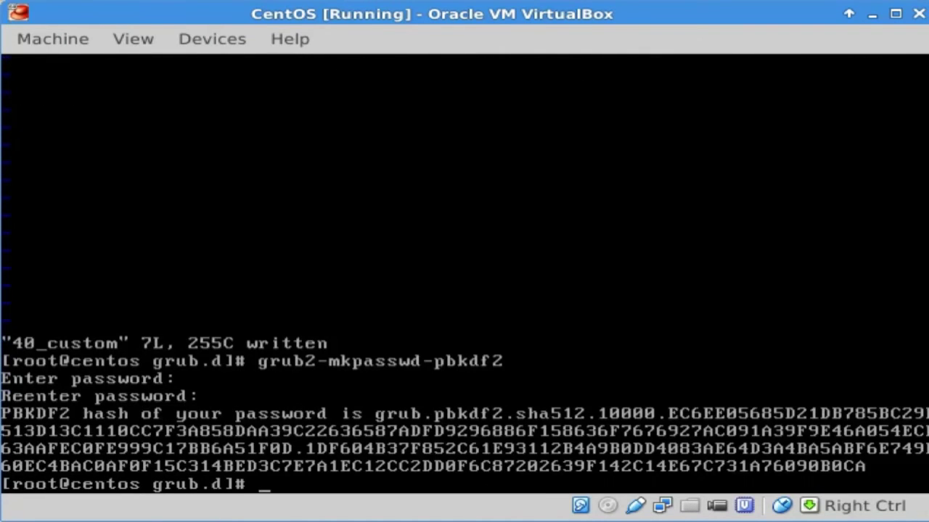
{"action": "type", "text": "cat 40_custom"}
{"action": "key", "text": "Return"}
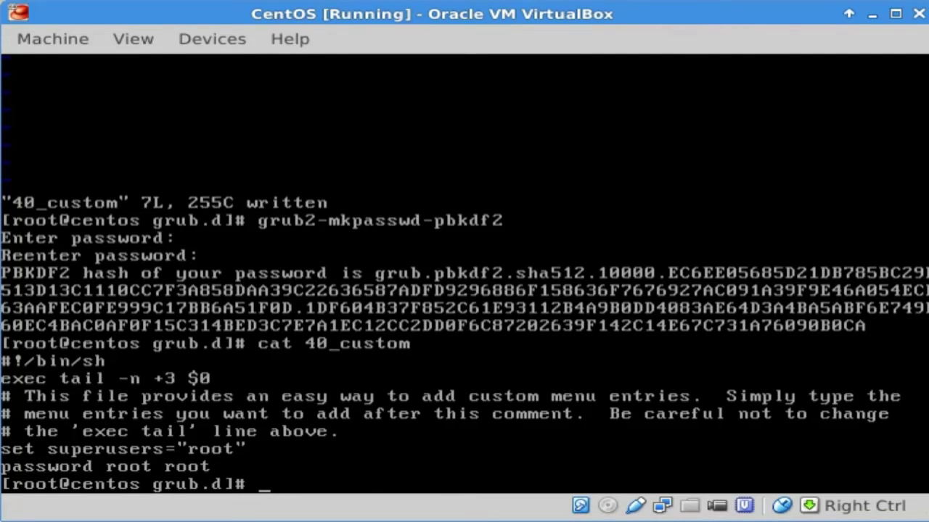
{"action": "type", "text": "password_pb"}
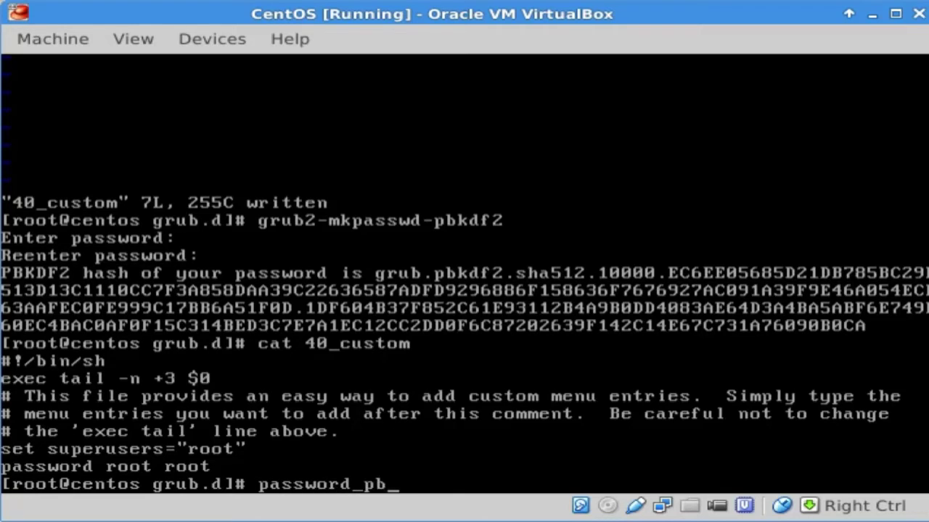
{"action": "type", "text": "kdf2 root b"}
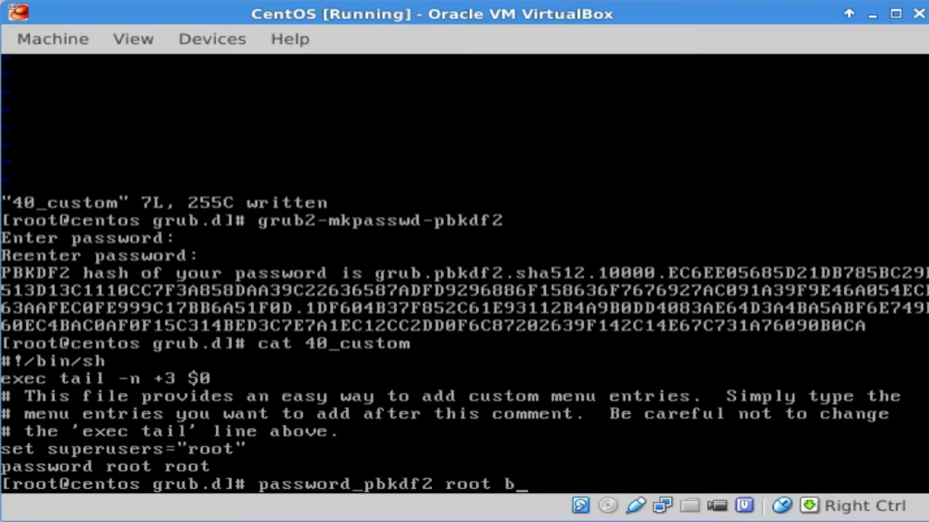
{"action": "key", "text": "BackSpace"}
{"action": "type", "text": "grub"}
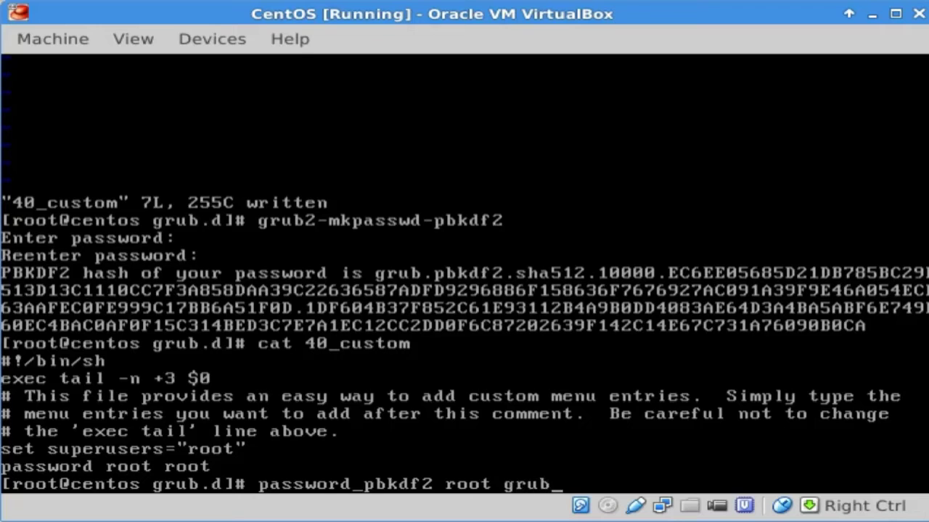
{"action": "type", "text": ".pbkd"}
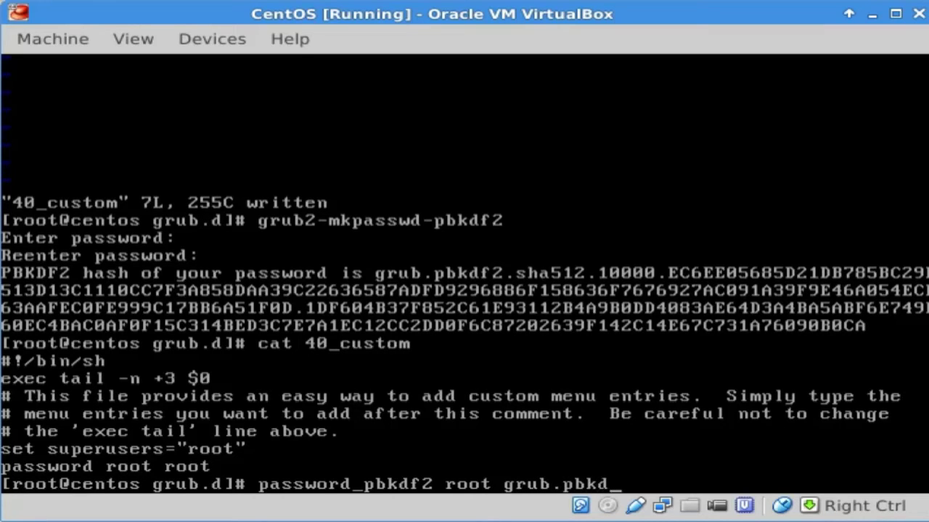
{"action": "type", "text": "f2.sha512"}
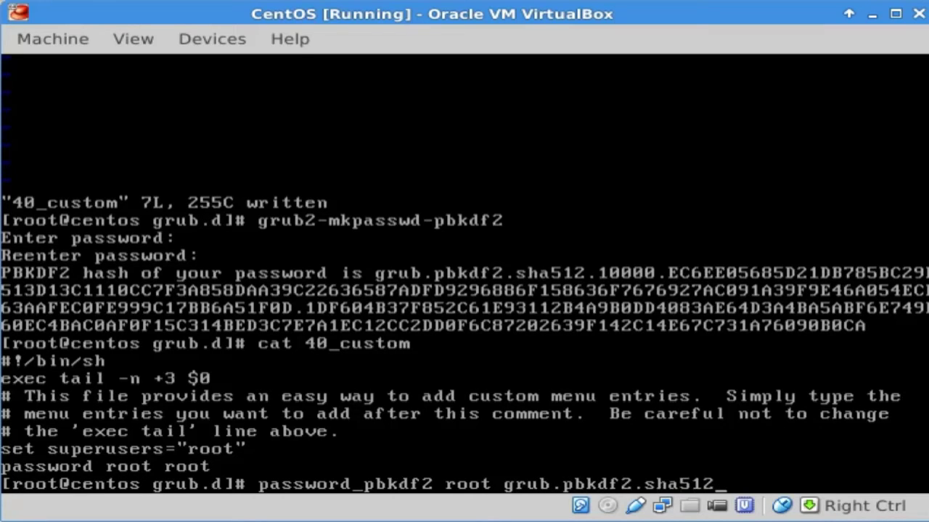
{"action": "type", "text": ".100....CA"}
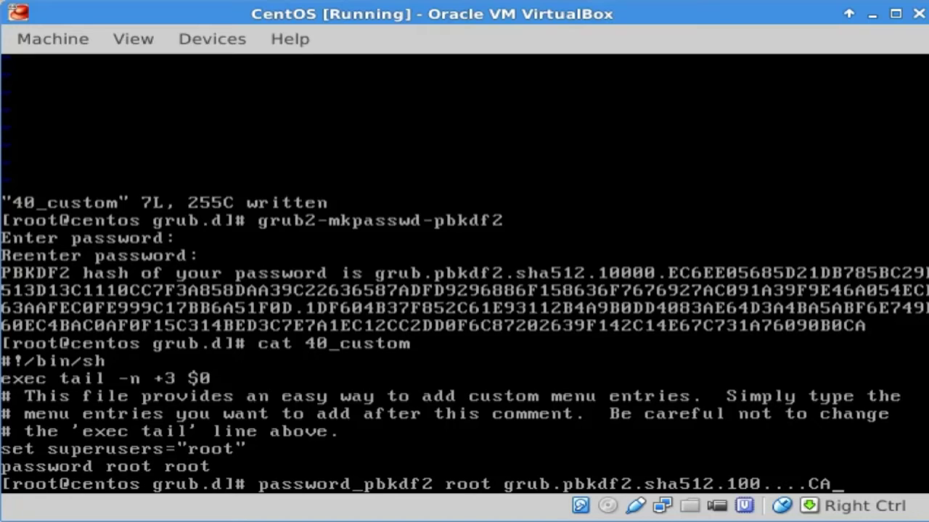
{"action": "key", "text": "ctrl+c"}
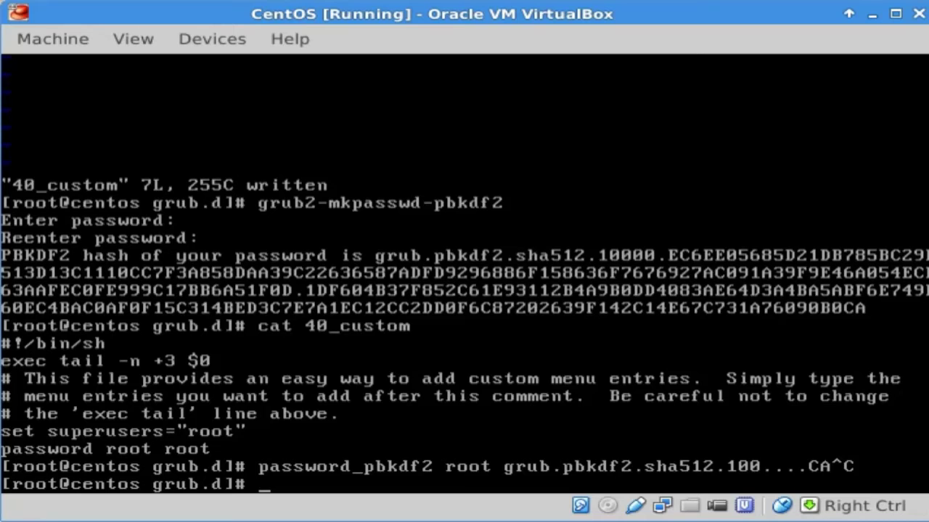
Step: Run grub2-mkconfig -o /boot/grub2/grub.cfg to rebuild the GRUB configuration
{"action": "type", "text": "grub2-"}
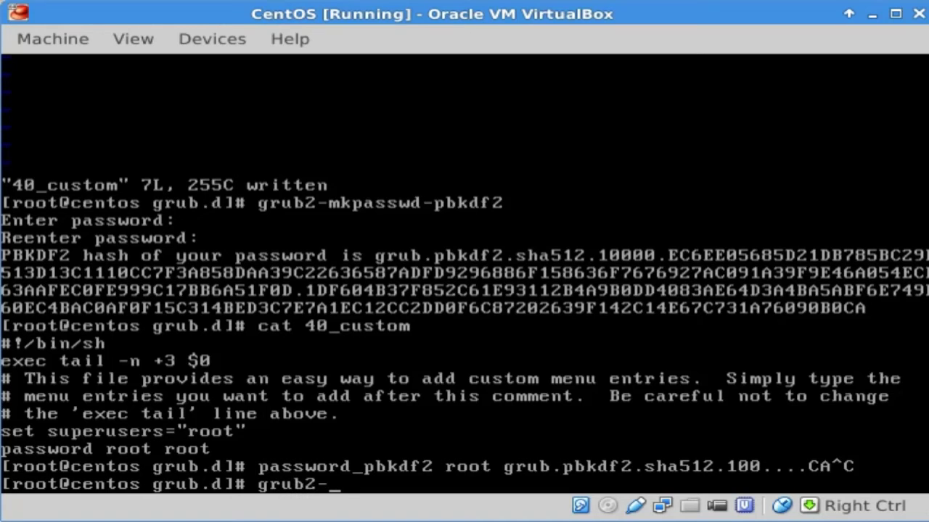
{"action": "type", "text": "mkconfig "}
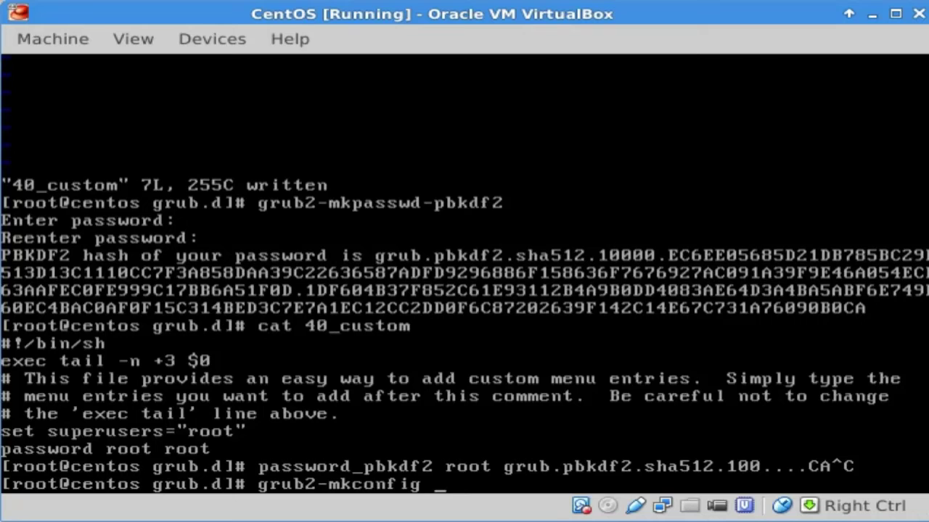
{"action": "type", "text": "-o /b"}
{"action": "type", "text": "oot/grub"}
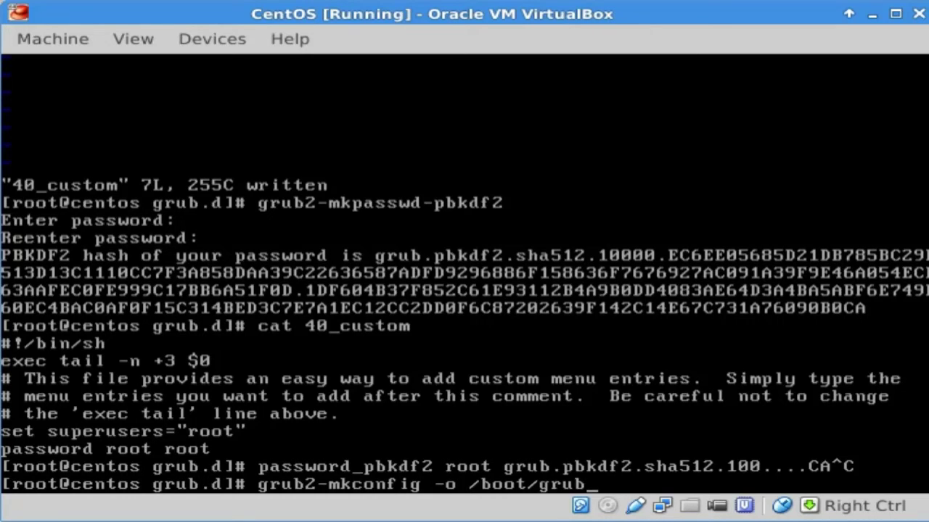
{"action": "type", "text": "2/grub.cfg"}
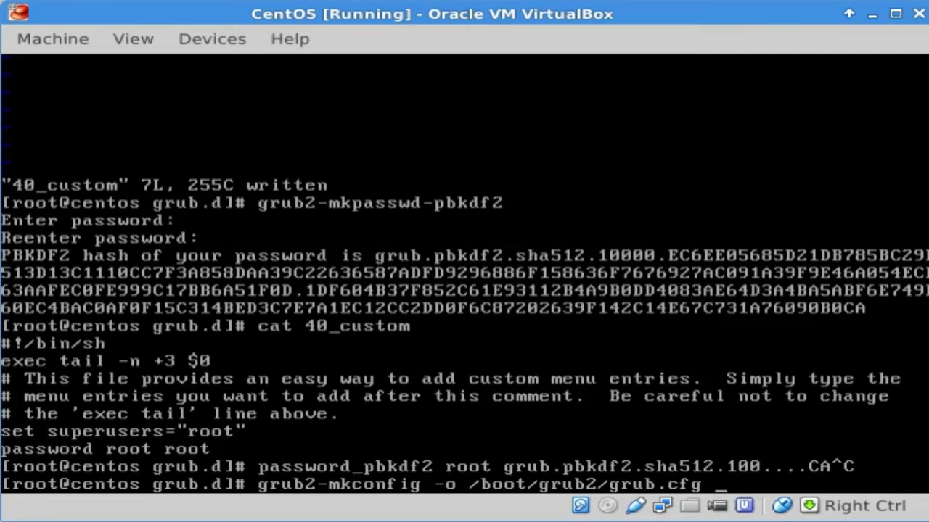
{"action": "key", "text": "Return"}
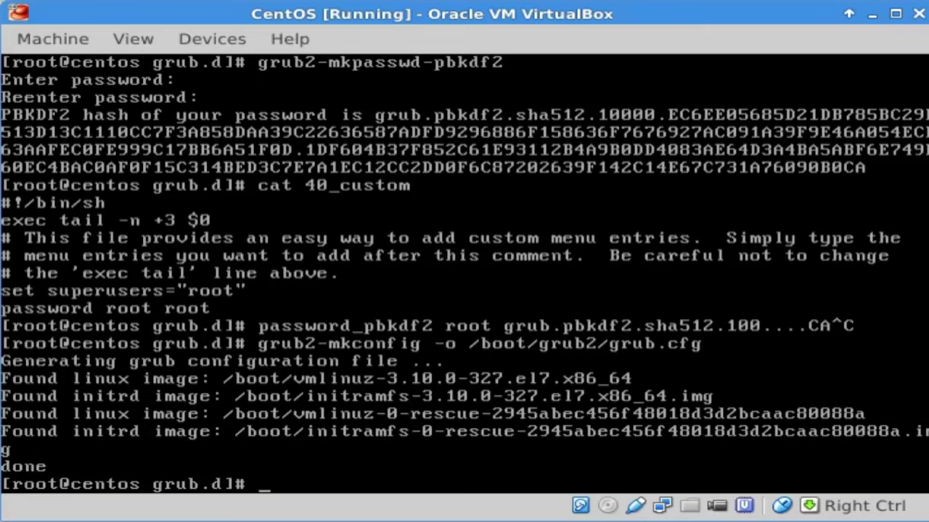
{"action": "type", "text": "update-grub"}
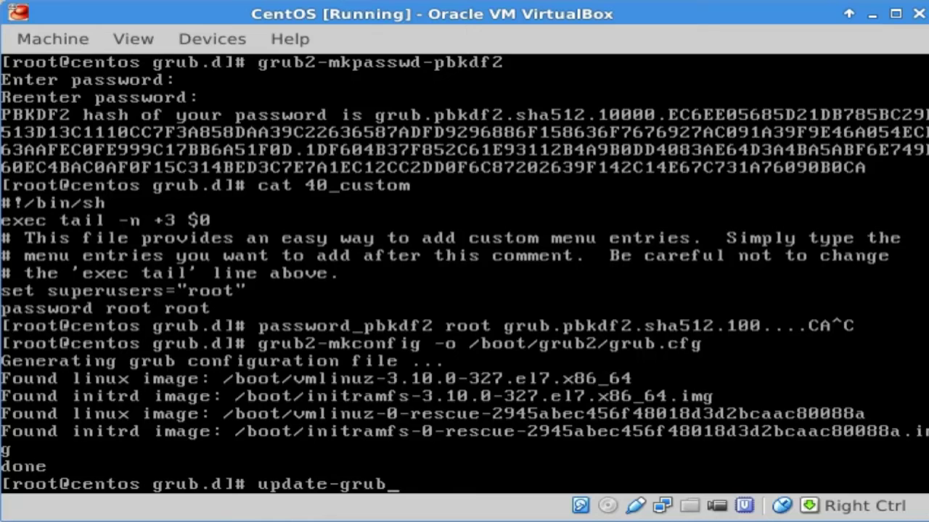
Step: Clear the prompt, reboot CentOS, and stop the GRUB countdown on the first entry
{"action": "key", "text": "BackSpace"}
{"action": "key", "text": "BackSpace"}
{"action": "key", "text": "BackSpace"}
{"action": "key", "text": "BackSpace"}
{"action": "key", "text": "BackSpace"}
{"action": "key", "text": "BackSpace"}
{"action": "key", "text": "BackSpace"}
{"action": "key", "text": "BackSpace"}
{"action": "key", "text": "BackSpace"}
{"action": "key", "text": "BackSpace"}
{"action": "key", "text": "BackSpace"}
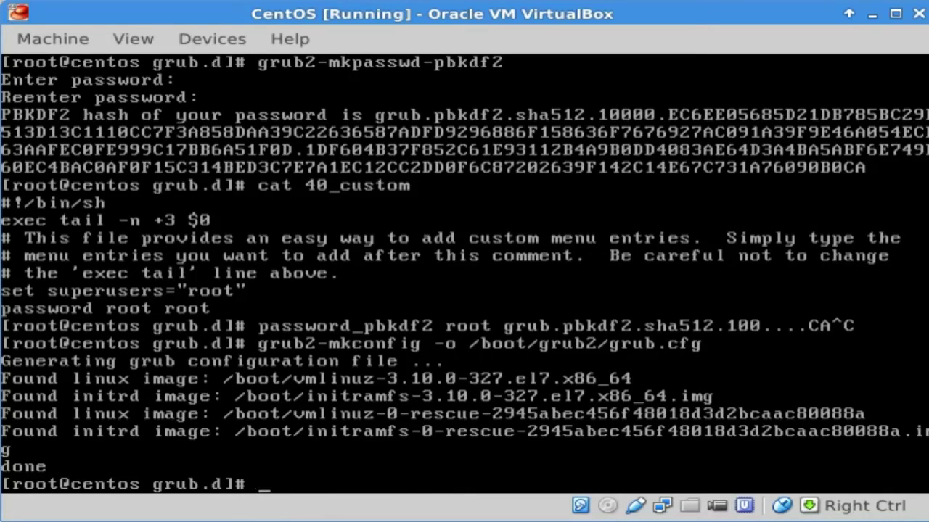
{"action": "type", "text": "reboot"}
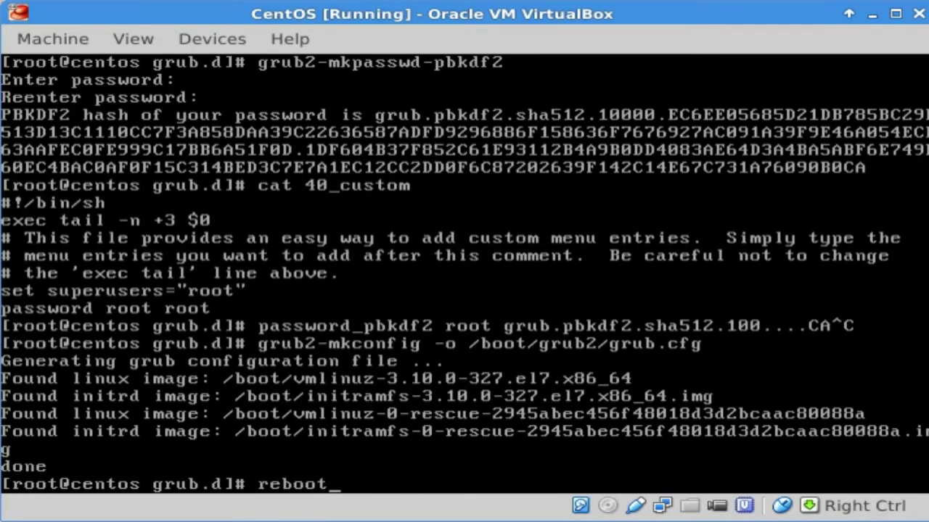
{"action": "key", "text": "Return"}
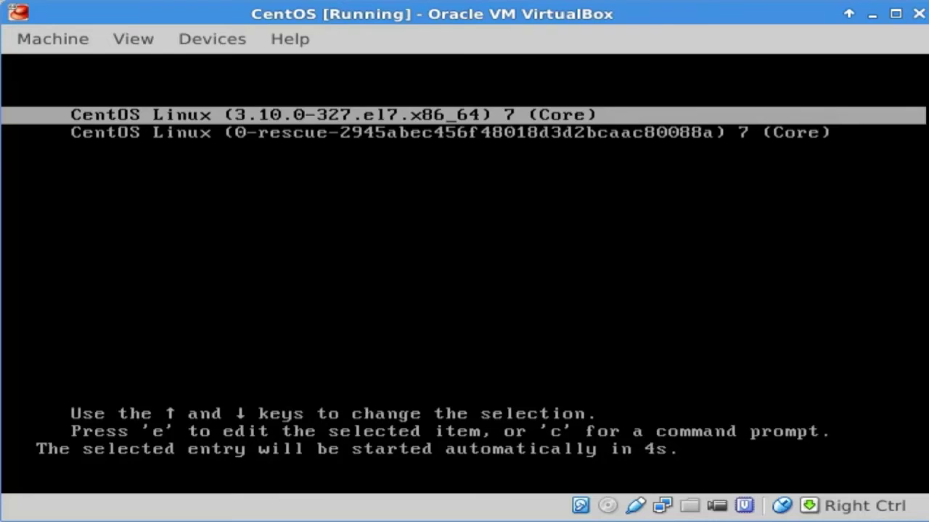
{"action": "key", "text": "Down"}
{"action": "key", "text": "Up"}
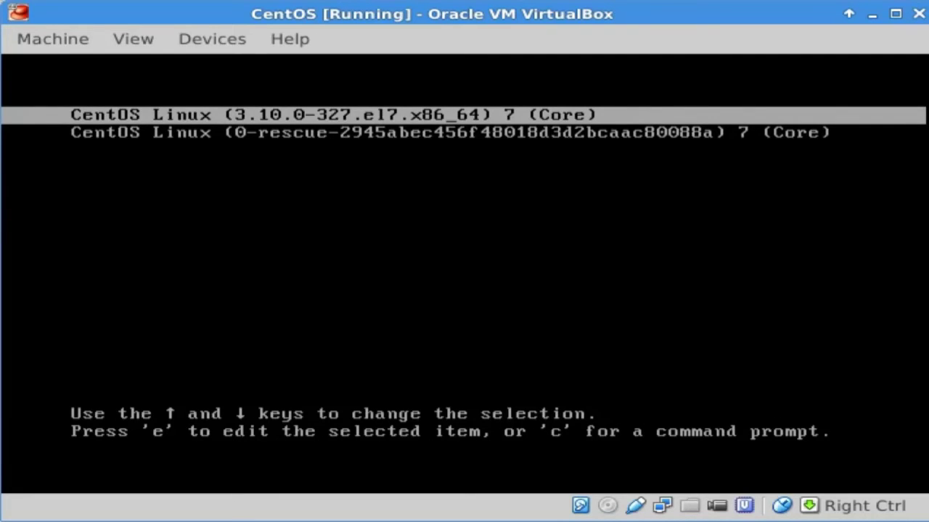
Step: Edit the first entry, logging in as GRUB superuser root with its password after one failed try
{"action": "key", "text": "e"}
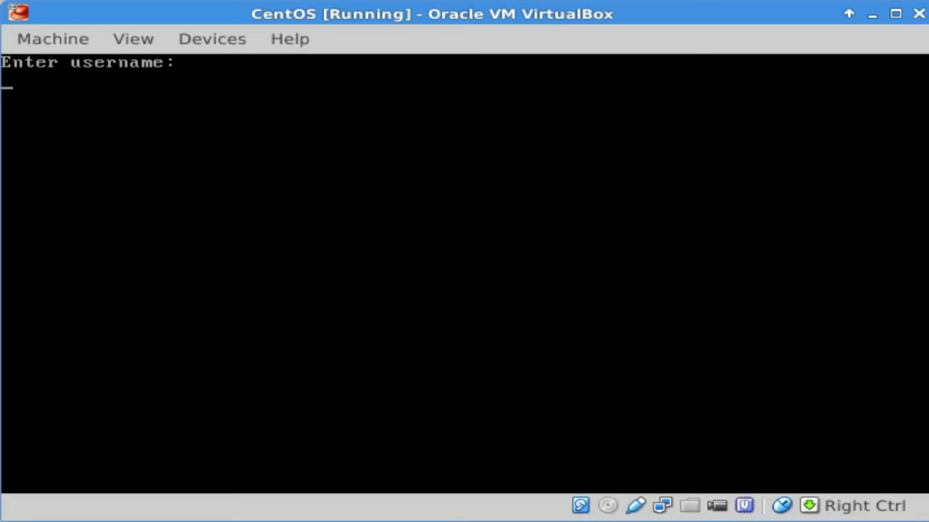
{"action": "type", "text": "root"}
{"action": "key", "text": "Return"}
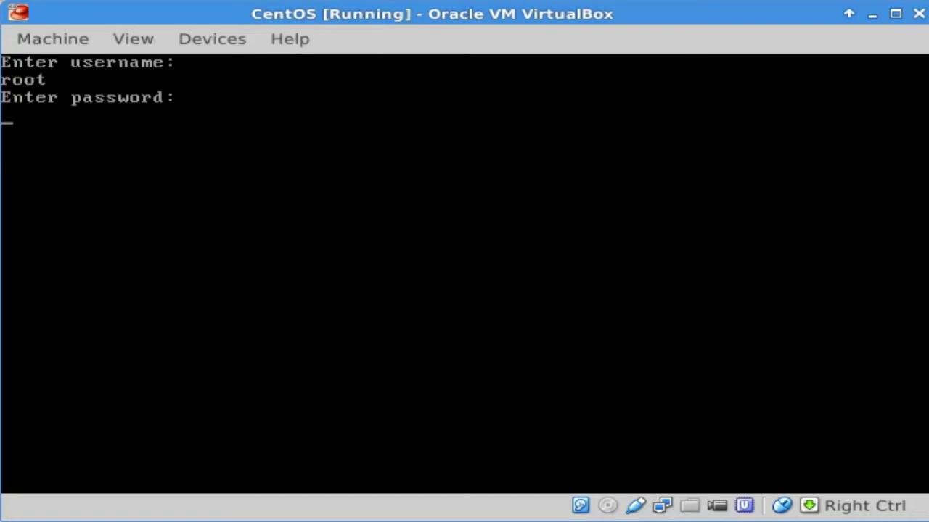
{"action": "key", "text": "Return"}
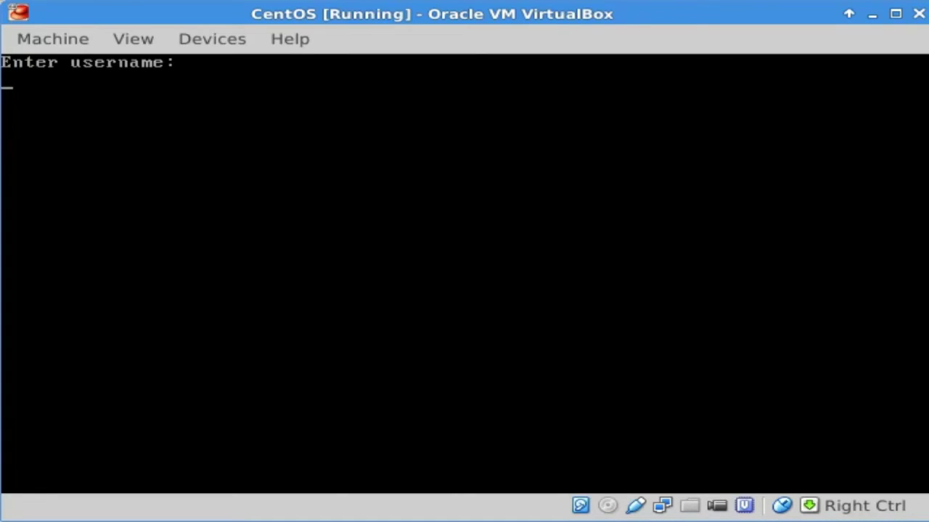
{"action": "type", "text": "root"}
{"action": "key", "text": "Return"}
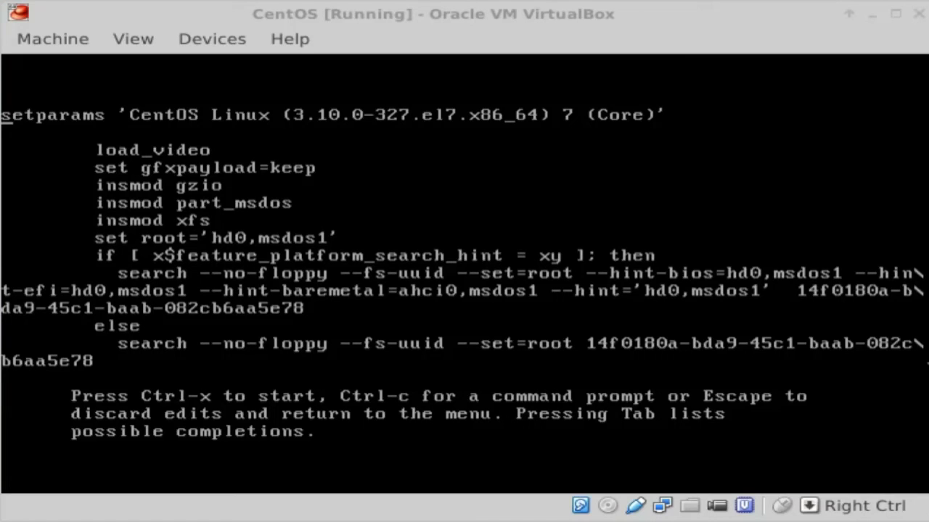
Step: Mount the CentOS-7 Minimal ISO in the VM's virtual CD/DVD drive
{"action": "left_click", "coordinate": [209, 34]}
{"action": "mouse_move", "coordinate": [385, 68]}
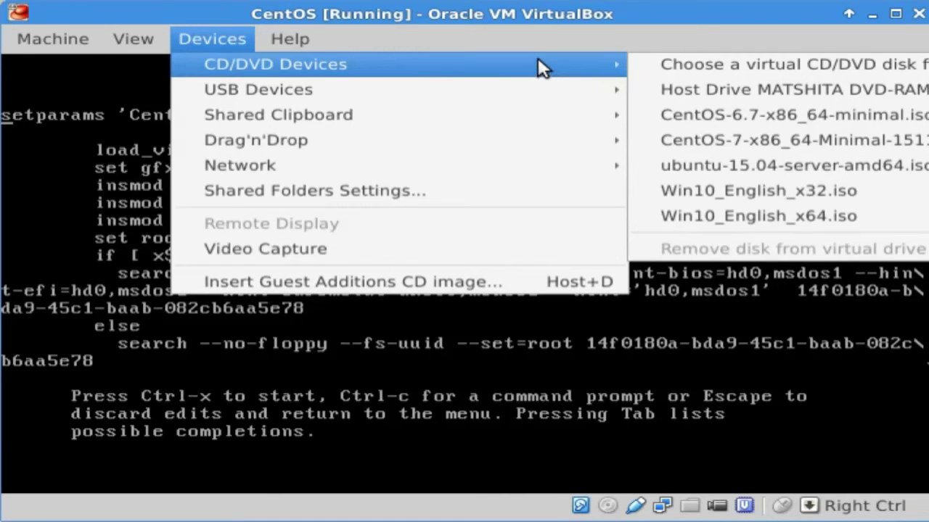
{"action": "left_click", "coordinate": [883, 138]}
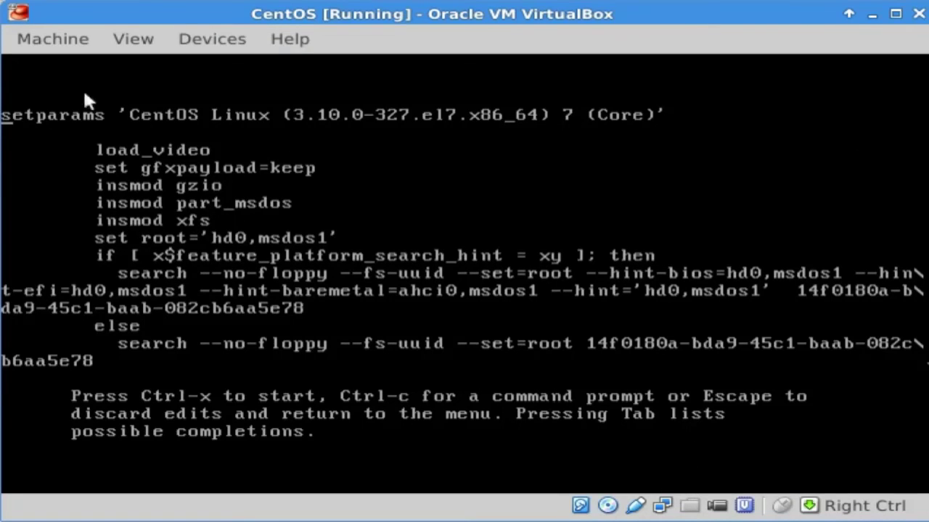
Step: Reset the virtual machine and confirm the reset
{"action": "left_click", "coordinate": [63, 37]}
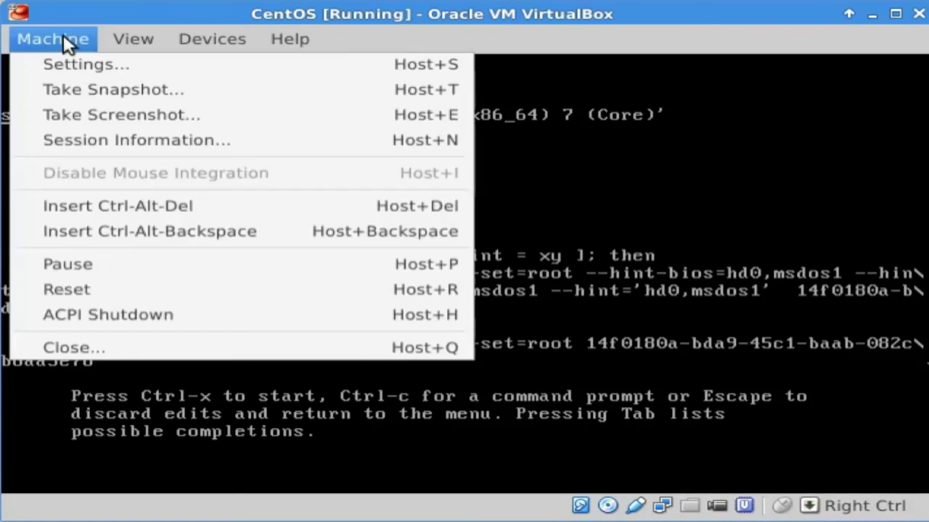
{"action": "left_click", "coordinate": [186, 289]}
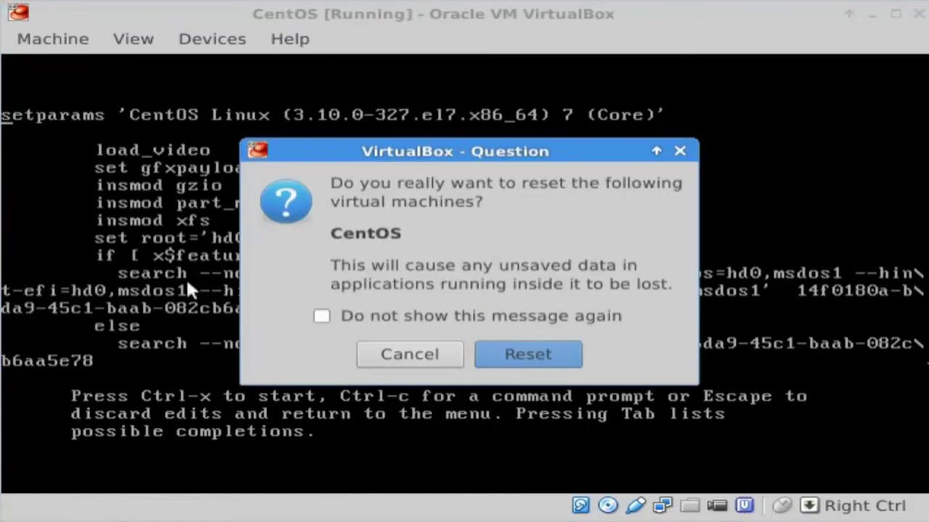
{"action": "left_click", "coordinate": [545, 367]}
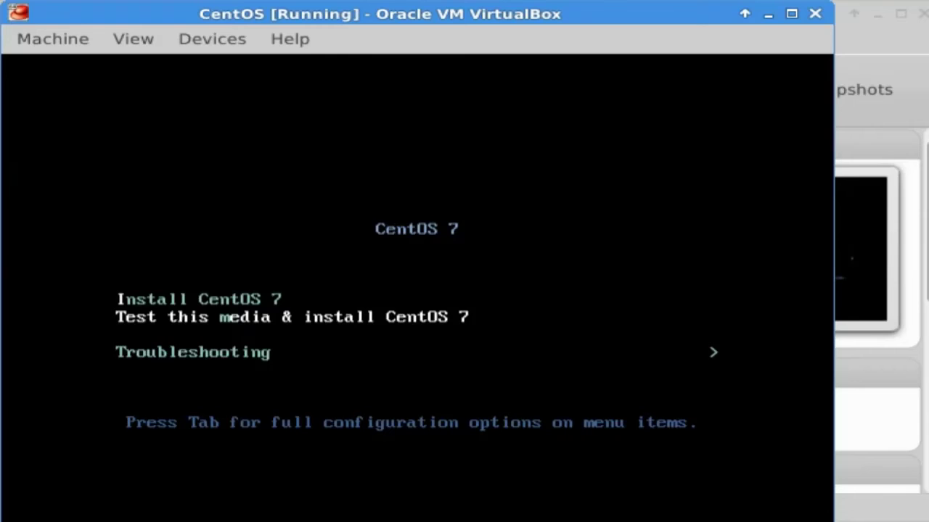
Step: Boot Troubleshooting > Rescue a CentOS system and choose 1 (Continue) to mount the installed system
{"action": "key", "text": "Down"}
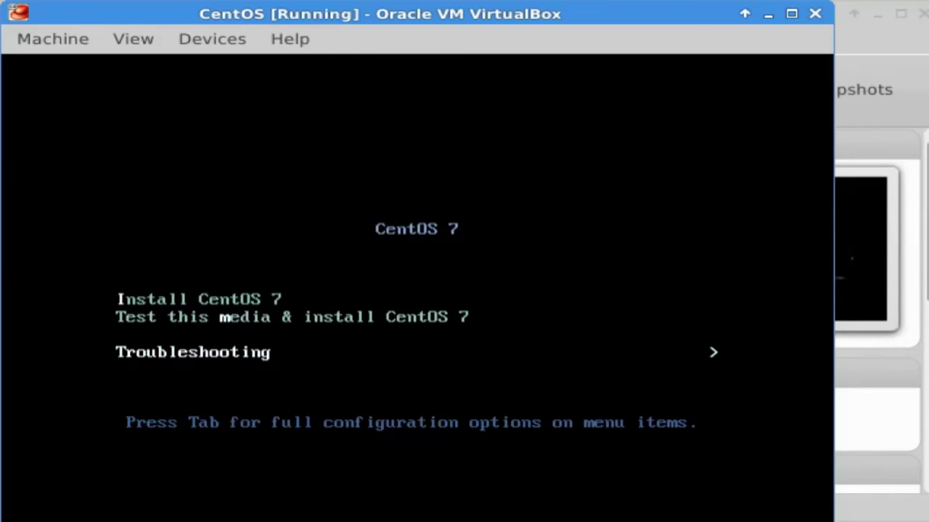
{"action": "key", "text": "Return"}
{"action": "key", "text": "Down"}
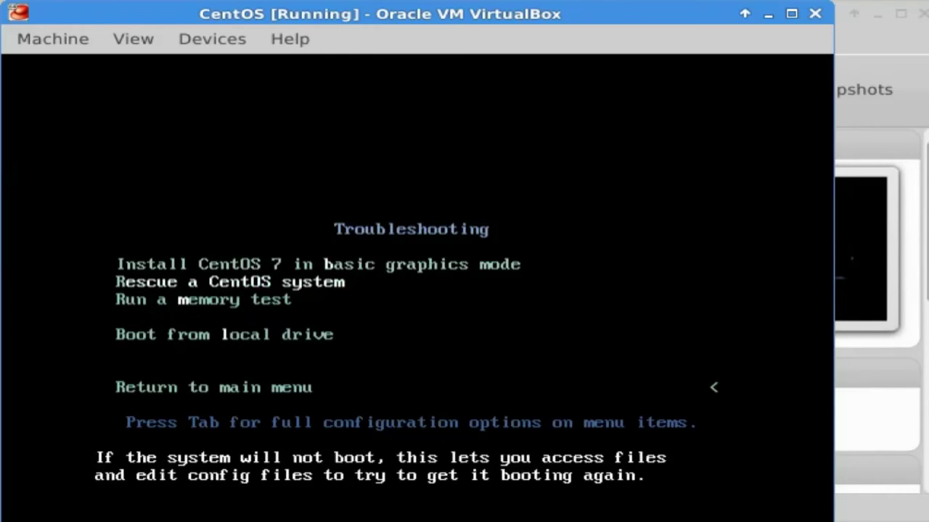
{"action": "key", "text": "Return"}
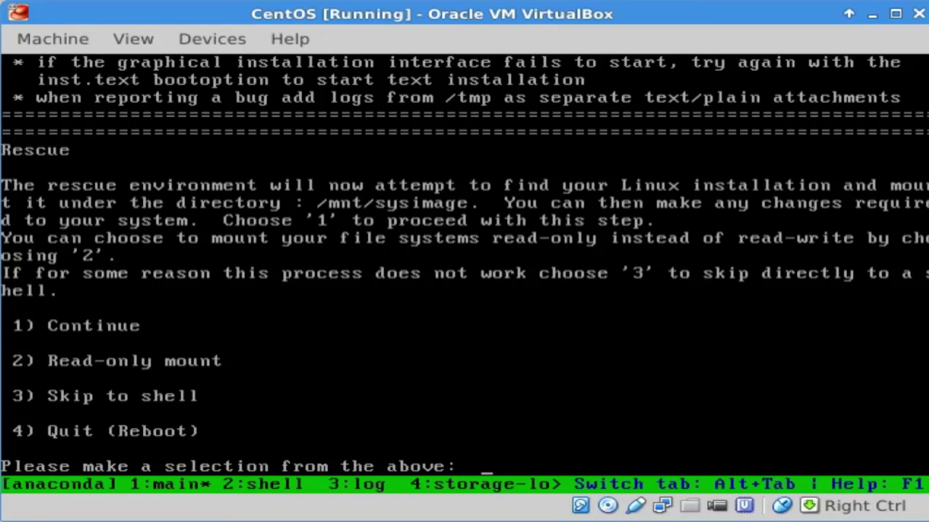
{"action": "type", "text": "1"}
{"action": "key", "text": "Return"}
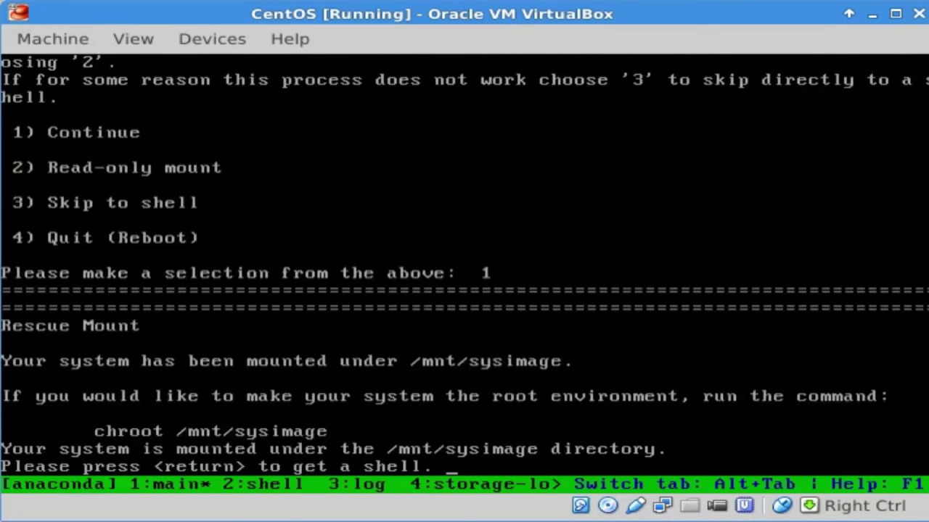
Step: At the rescue shell, check the working directory with pwd and mounted filesystems with df -h
{"action": "key", "text": "Return"}
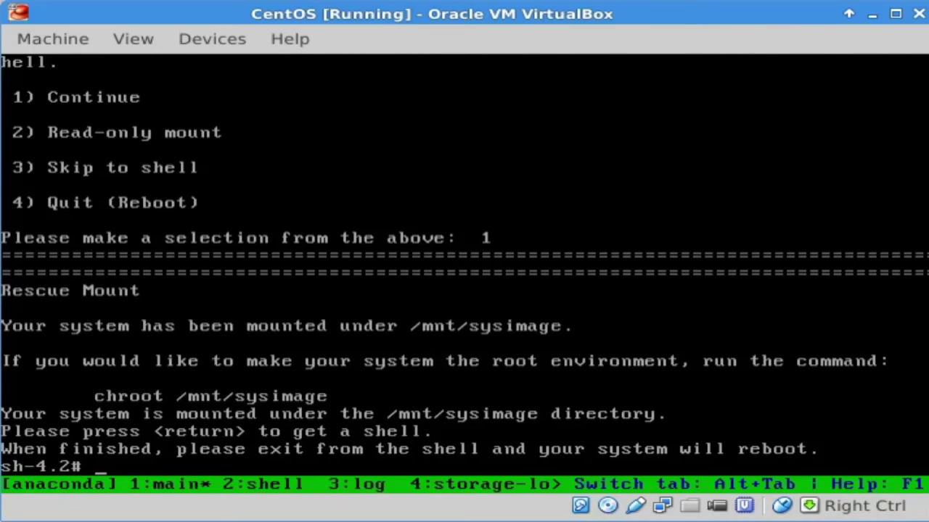
{"action": "type", "text": "pqs"}
{"action": "key", "text": "Return"}
{"action": "type", "text": "pwd"}
{"action": "key", "text": "Return"}
{"action": "type", "text": "df -h"}
{"action": "key", "text": "Return"}
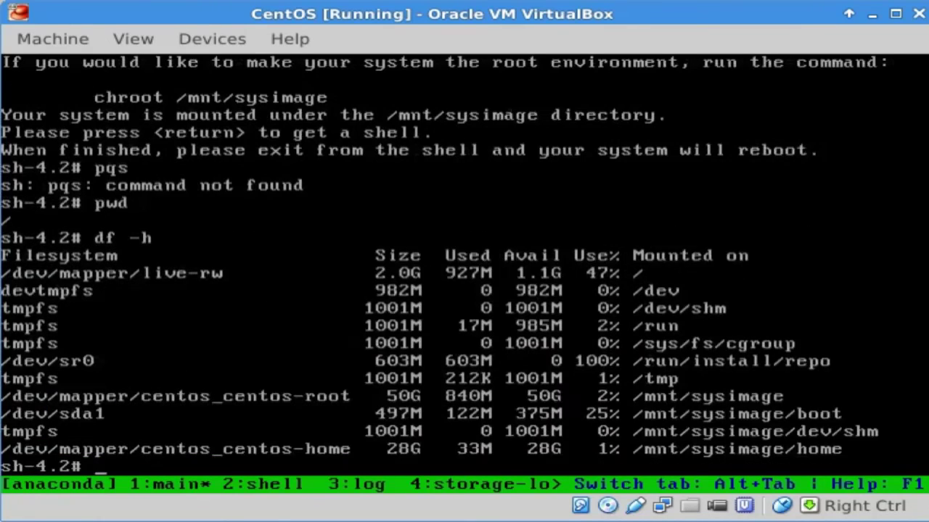
Step: Move into /mnt/sysimage/boot/grub2 and list its contents with ls -arlt
{"action": "type", "text": "cd /mnt/sysimage/"}
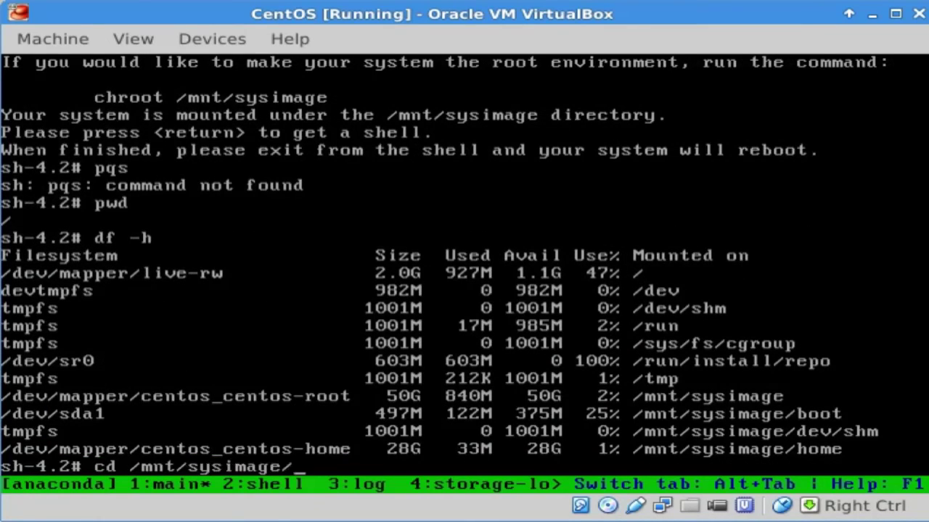
{"action": "key", "text": "Return"}
{"action": "type", "text": "cd boot"}
{"action": "key", "text": "Return"}
{"action": "type", "text": "cd grub2/"}
{"action": "key", "text": "Return"}
{"action": "type", "text": "ls -arlt"}
{"action": "key", "text": "Return"}
Step: Open grub.cfg in vi and search it for root
{"action": "type", "text": "vi grub.cfg"}
{"action": "key", "text": "Return"}
{"action": "key", "text": "Down"}
{"action": "key", "text": "Down"}
{"action": "key", "text": "Down"}
{"action": "key", "text": "Down"}
{"action": "type", "text": "/root"}
{"action": "key", "text": "Return"}
Step: Search grub.cfg for 'superu' to locate the set superusers and password root lines
{"action": "key", "text": "n"}
{"action": "key", "text": "Down"}
{"action": "key", "text": "Down"}
{"action": "key", "text": "Down"}
{"action": "key", "text": "Down"}
{"action": "key", "text": "Down"}
{"action": "key", "text": "Down"}
{"action": "key", "text": "Down"}
{"action": "key", "text": "Down"}
{"action": "key", "text": "Down"}
{"action": "key", "text": "Down"}
{"action": "key", "text": "Down"}
{"action": "key", "text": "Down"}
{"action": "key", "text": "Down"}
{"action": "key", "text": "Down"}
{"action": "key", "text": "Down"}
{"action": "key", "text": "Down"}
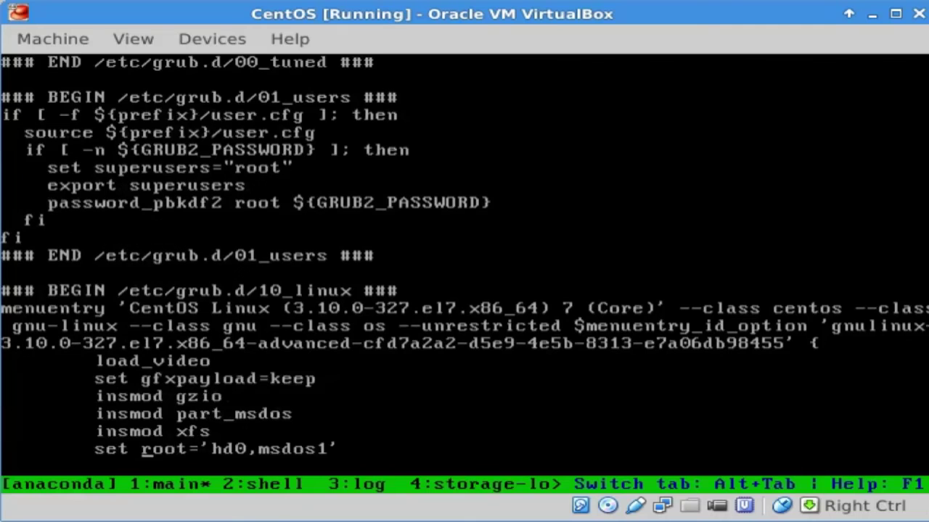
{"action": "type", "text": "/superu"}
{"action": "key", "text": "Return"}
{"action": "key", "text": "Down"}
{"action": "key", "text": "Up"}
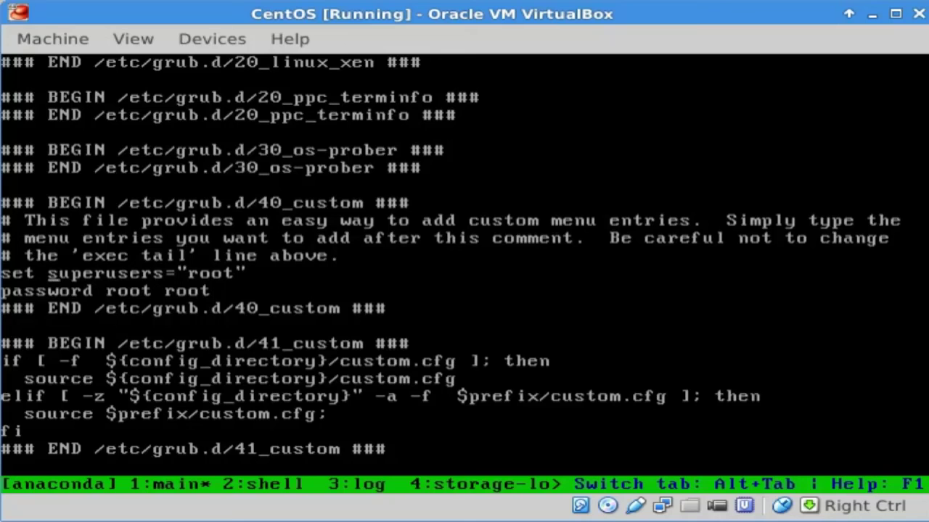
{"action": "key", "text": "Right"}
{"action": "key", "text": "Right"}
{"action": "key", "text": "Right"}
{"action": "key", "text": "Right"}
{"action": "key", "text": "Right"}
{"action": "key", "text": "Right"}
{"action": "key", "text": "Right"}
{"action": "key", "text": "Right"}
{"action": "key", "text": "Right"}
{"action": "key", "text": "Right"}
{"action": "key", "text": "Right"}
{"action": "key", "text": "Right"}
{"action": "key", "text": "Right"}
{"action": "key", "text": "Right"}
{"action": "key", "text": "Right"}
{"action": "key", "text": "Down"}
{"action": "key", "text": "Left"}
{"action": "key", "text": "Left"}
{"action": "key", "text": "Left"}
{"action": "key", "text": "Left"}
{"action": "key", "text": "Left"}
{"action": "key", "text": "Left"}
{"action": "key", "text": "Left"}
{"action": "key", "text": "Left"}
{"action": "key", "text": "Left"}
{"action": "key", "text": "Left"}
{"action": "key", "text": "Left"}
Step: Prefix the password and superusers lines with # and save grub.cfg with :wq
{"action": "key", "text": "shift+i"}
{"action": "type", "text": "#"}
{"action": "key", "text": "Escape"}
{"action": "key", "text": "Up"}
{"action": "key", "text": "shift+i"}
{"action": "type", "text": "#"}
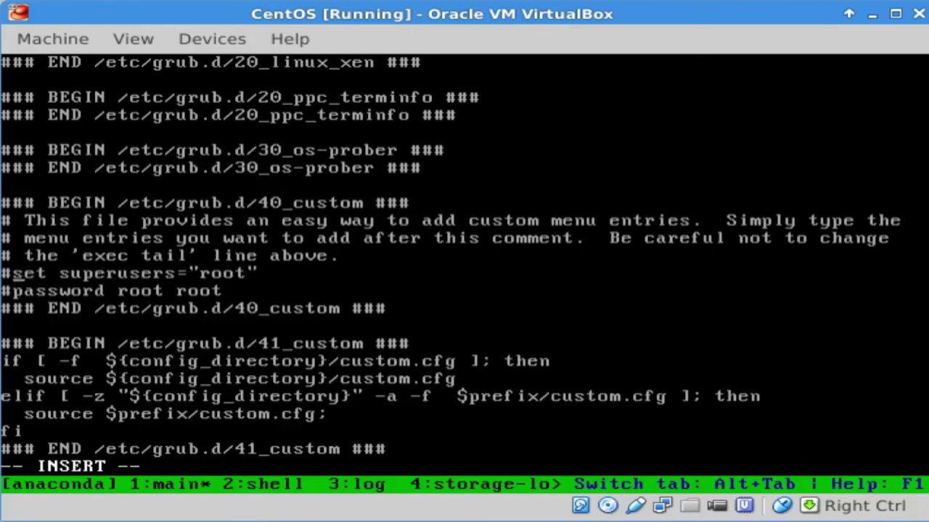
{"action": "key", "text": "Escape"}
{"action": "type", "text": ":wq"}
{"action": "key", "text": "Return"}
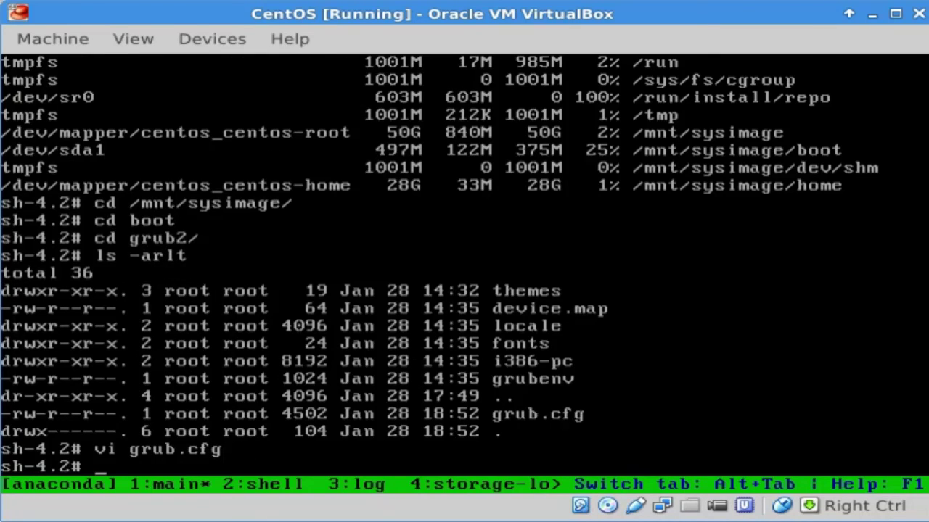
Step: Reboot the guest and open the first CentOS GRUB entry for editing without credentials
{"action": "type", "text": "reboot"}
{"action": "key", "text": "Return"}
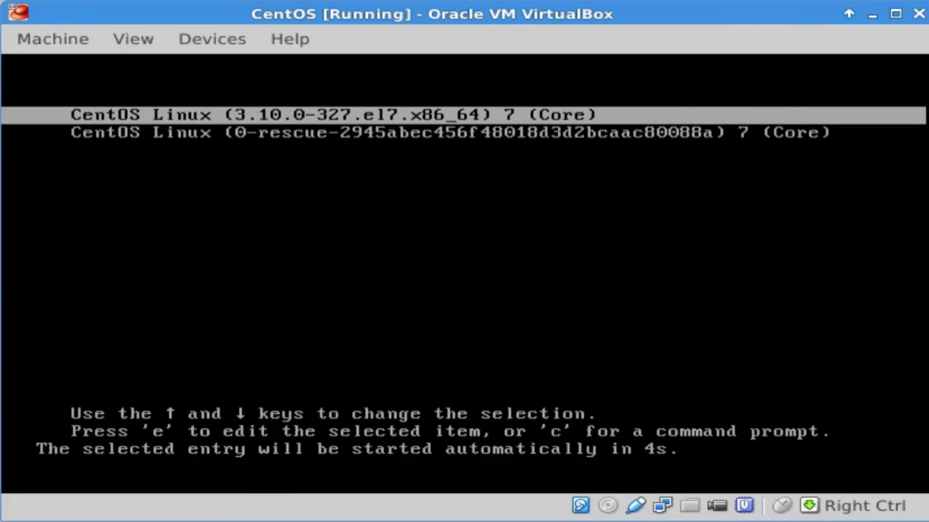
{"action": "key", "text": "e"}
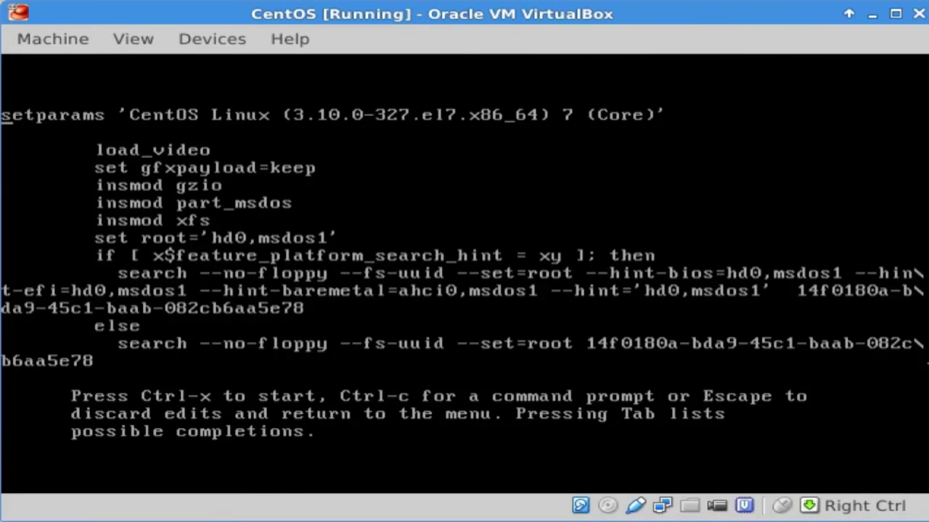